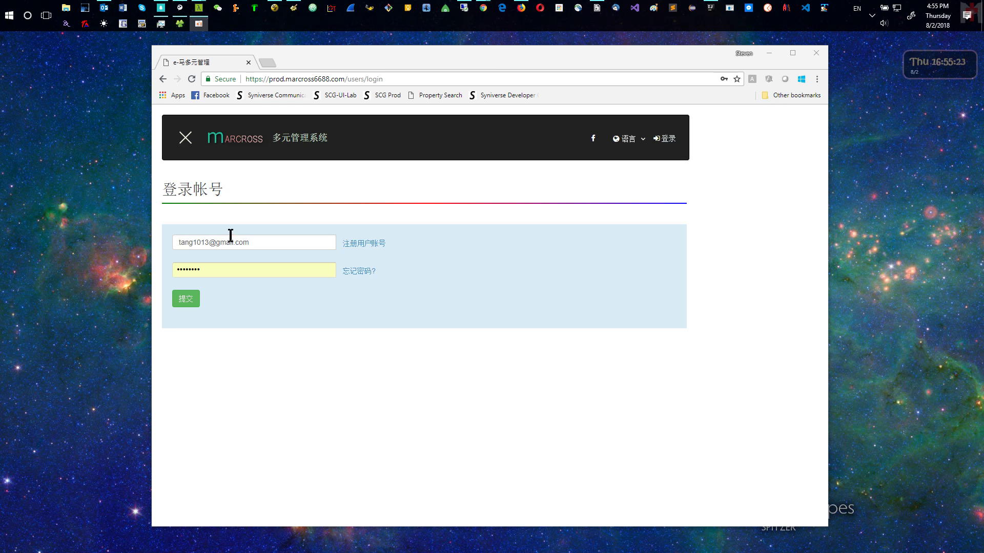
# - Sign in to the management system with the prefilled account e-mail and saved password
pyautogui.click(258, 246)
pyautogui.moveTo(257, 245); pyautogui.dragTo(168, 244)
pyautogui.click(185, 301)
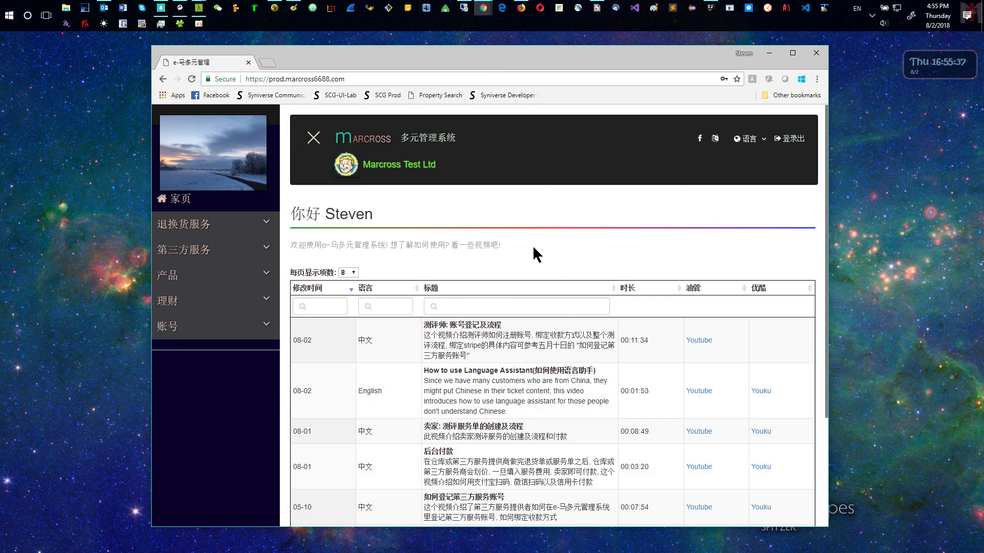
# - Switch the interface language to English and back to Chinese (中文)
pyautogui.click(749, 138)
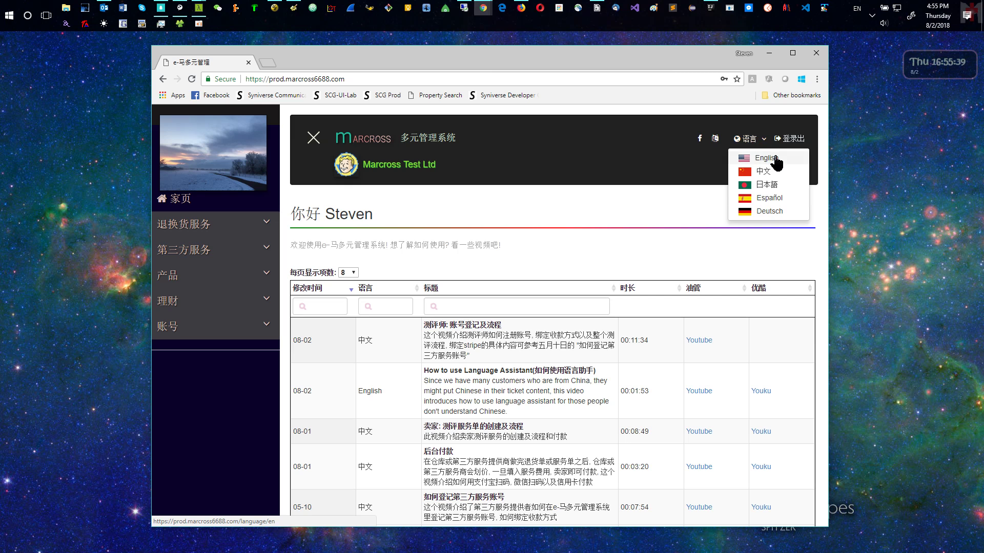
pyautogui.click(775, 159)
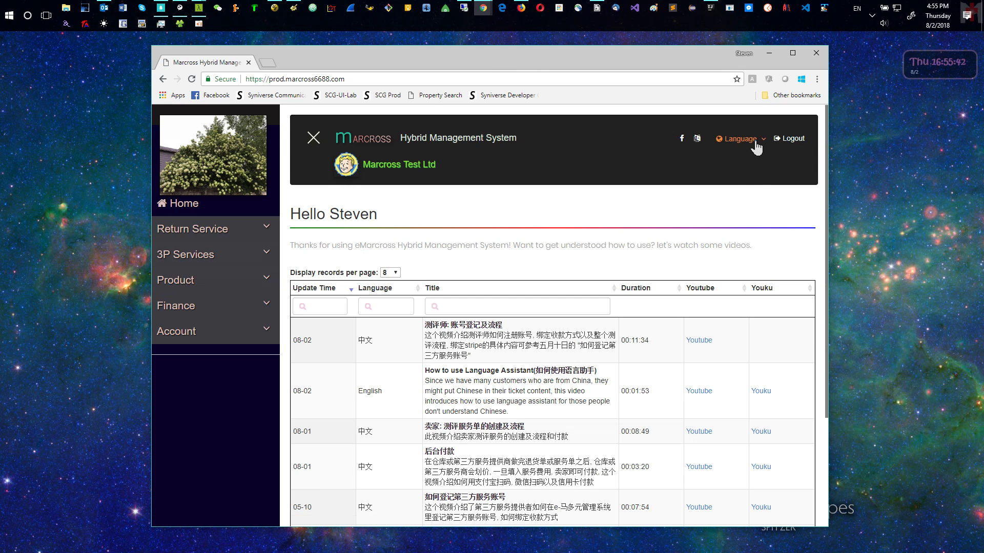
pyautogui.click(755, 144)
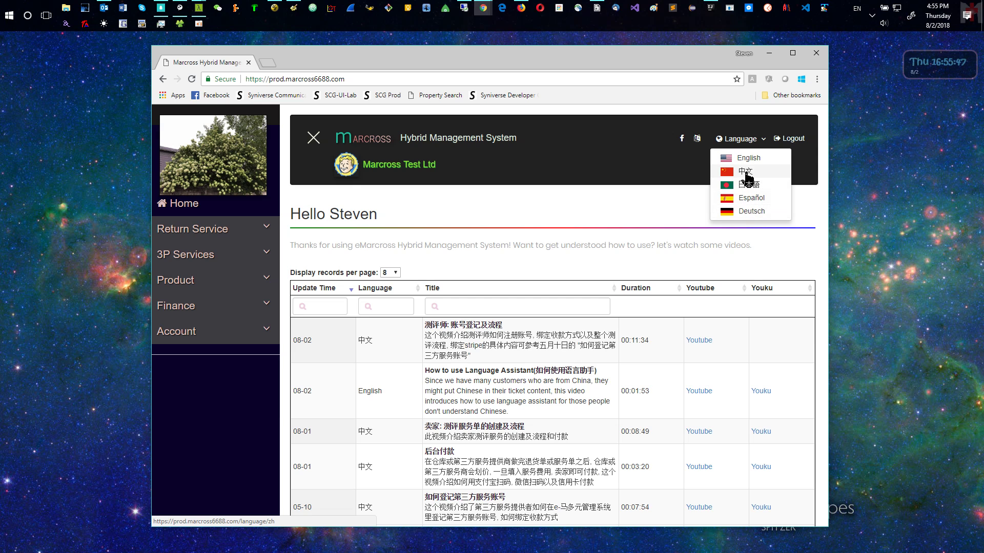
pyautogui.click(746, 174)
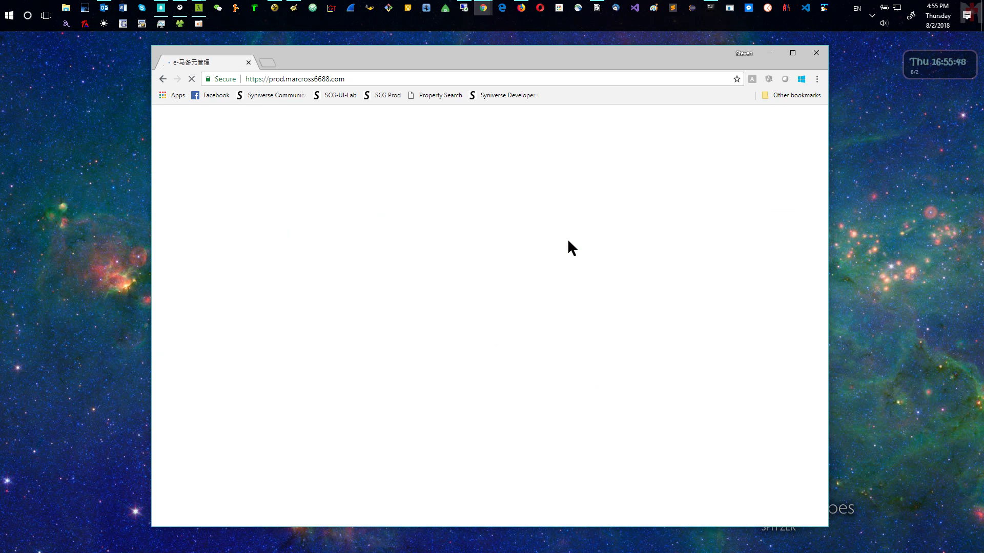
# - Start a new accounting ticket (新建会计单) with Germany (德国) as the country and continue to the provider selection
pyautogui.click(204, 261)
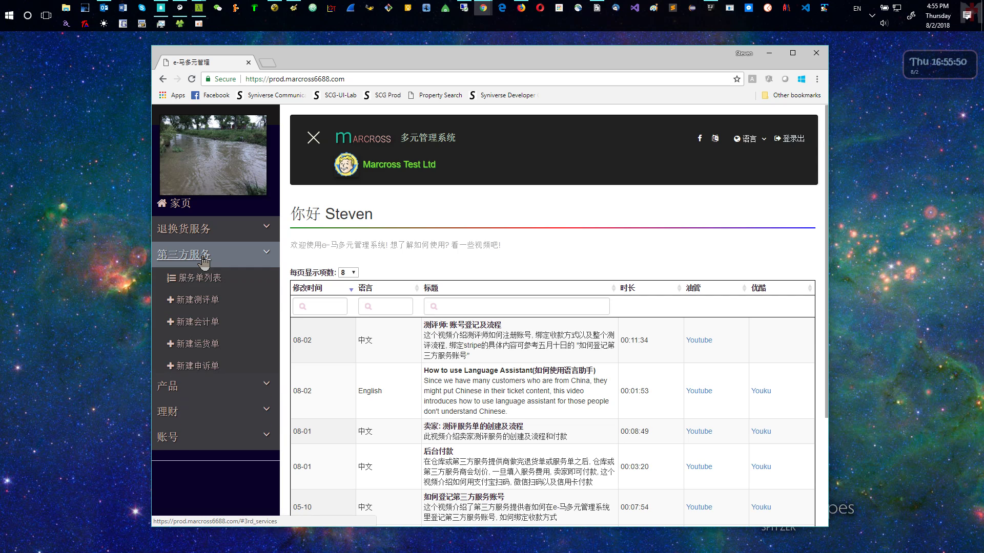
pyautogui.click(206, 329)
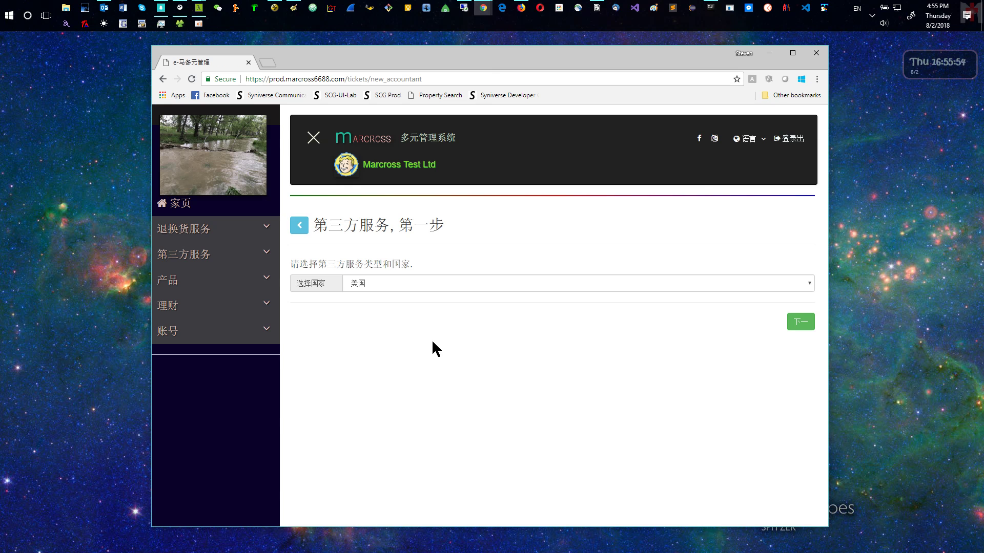
pyautogui.click(393, 282)
pyautogui.click(384, 321)
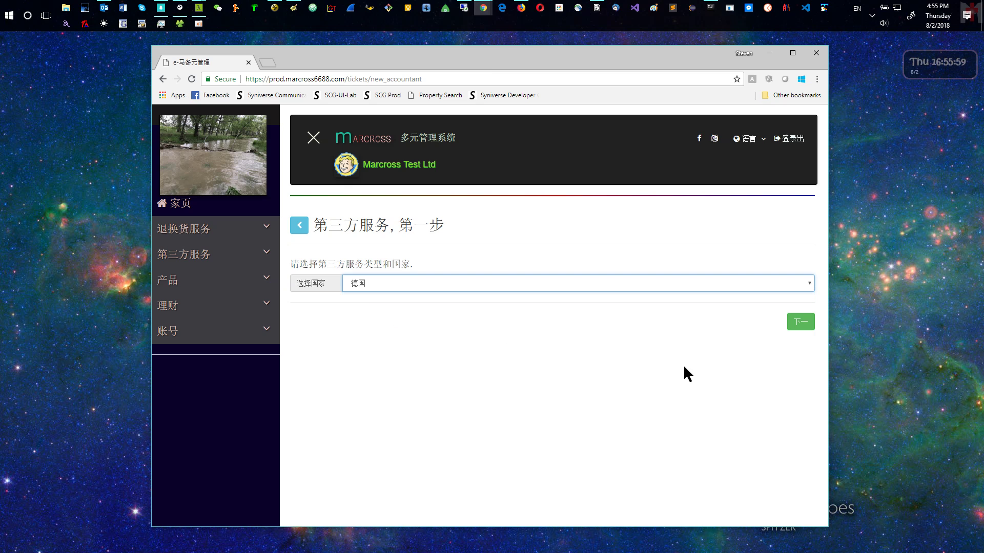
pyautogui.click(798, 324)
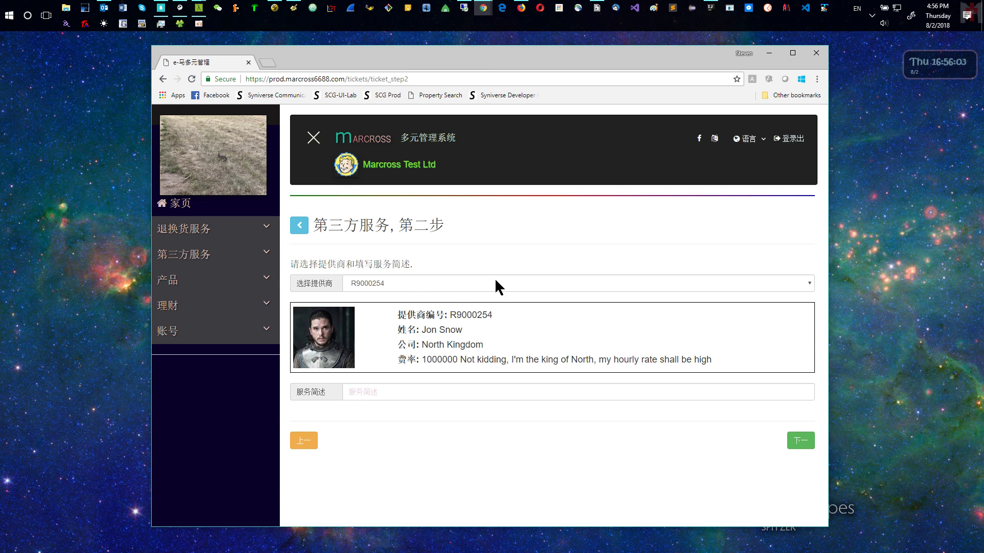
# - Preview the second provider's profile and switch the new ticket back to the first provider
pyautogui.click(576, 283)
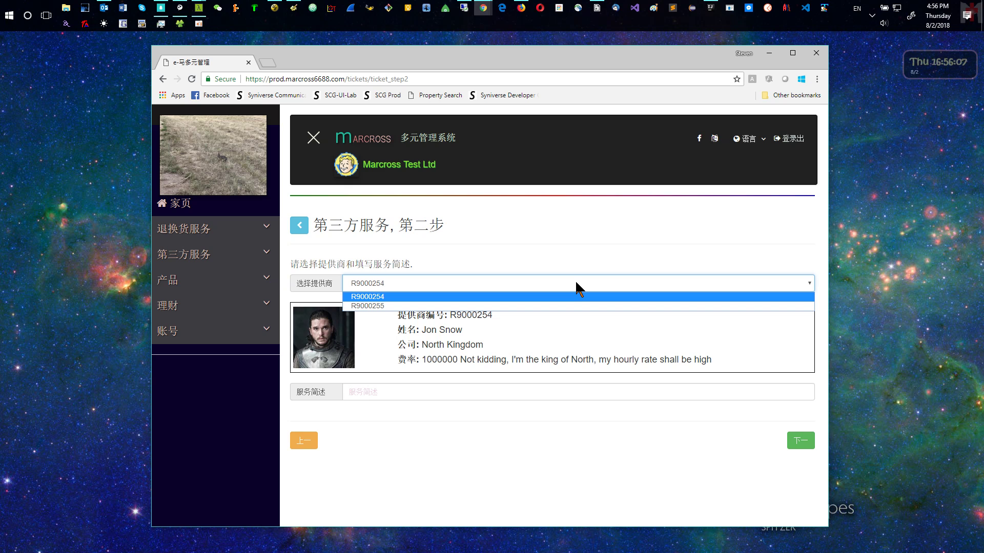
pyautogui.click(407, 305)
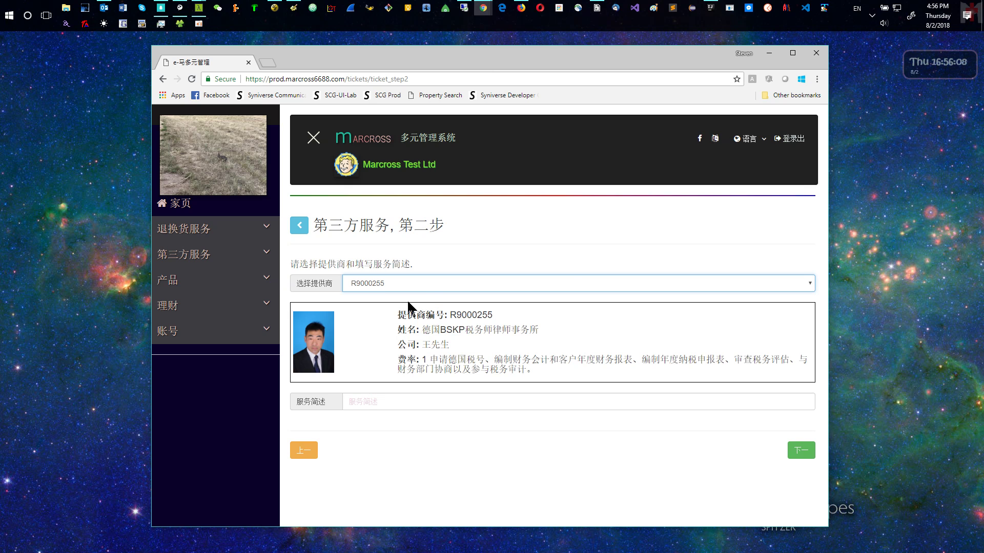
pyautogui.click(432, 282)
pyautogui.click(411, 297)
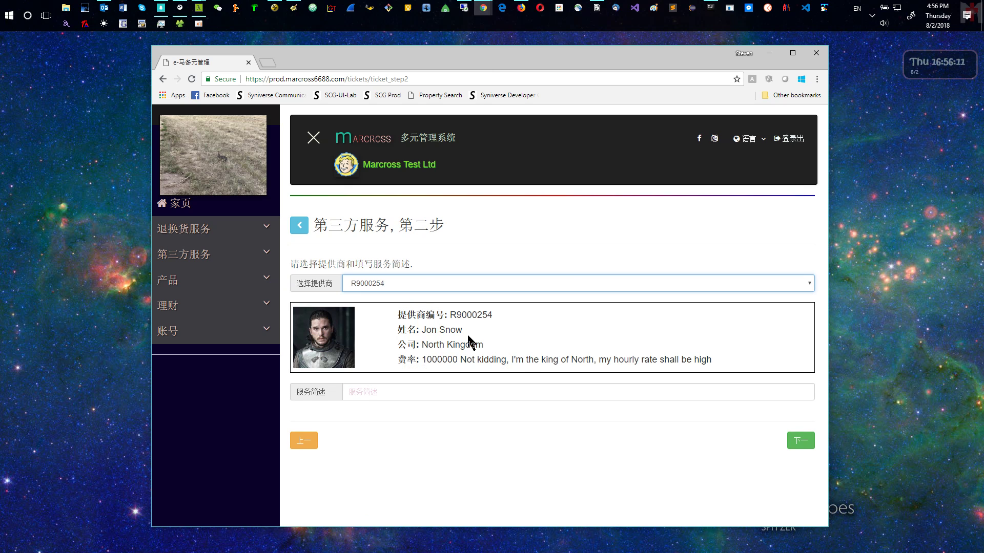
# - Enter "Apply VAT for German" as the new ticket's short service description, without leading spaces
pyautogui.click(379, 393)
pyautogui.write('Apply VAT for German')
pyautogui.press('Left')
pyautogui.press('Left')
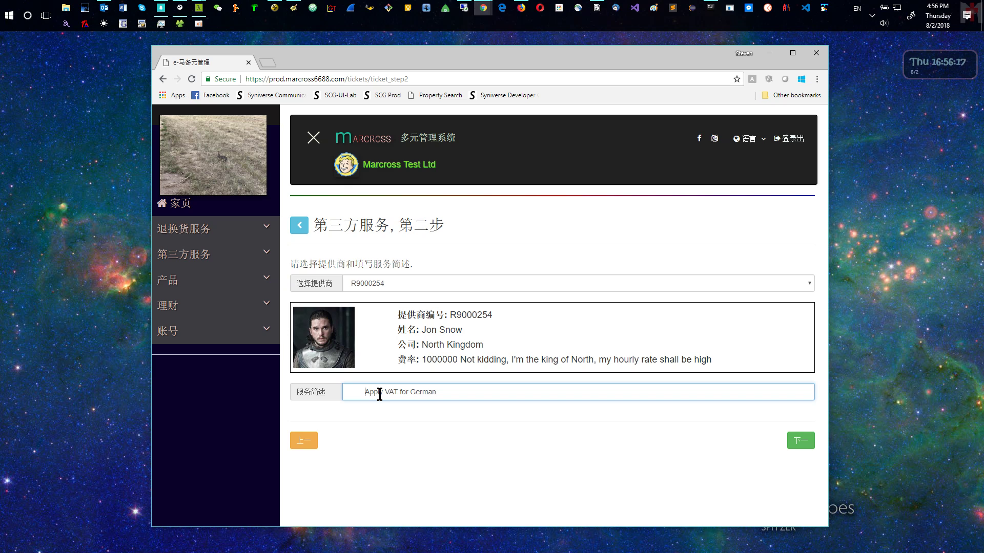
pyautogui.press('BackSpace')
pyautogui.press('BackSpace')
pyautogui.press('BackSpace')
pyautogui.press('BackSpace')
pyautogui.press('BackSpace')
pyautogui.press('BackSpace')
pyautogui.press('BackSpace')
pyautogui.press('BackSpace')
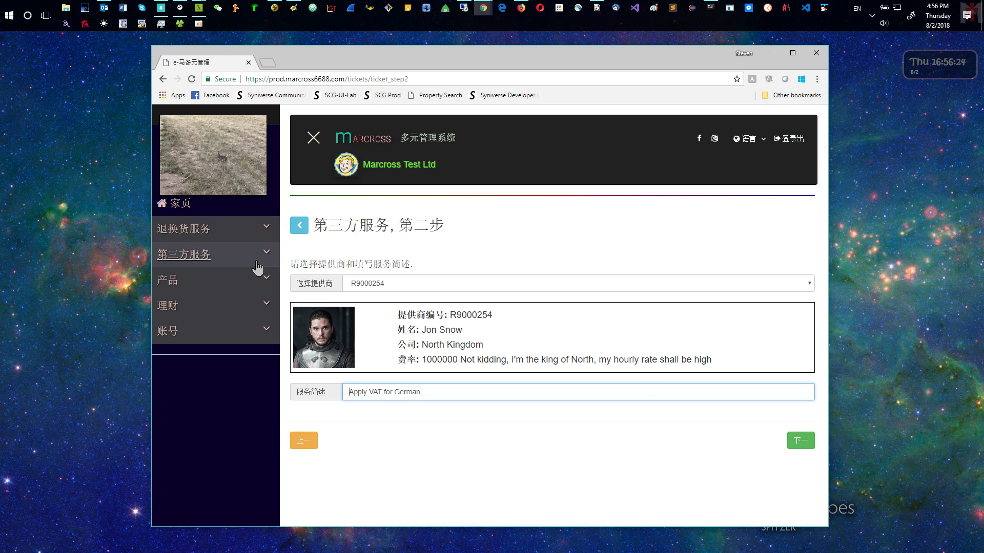
# - Open the details of the newest "Apply VAT for German" ticket from the service ticket list (服务单列表)
pyautogui.click(240, 254)
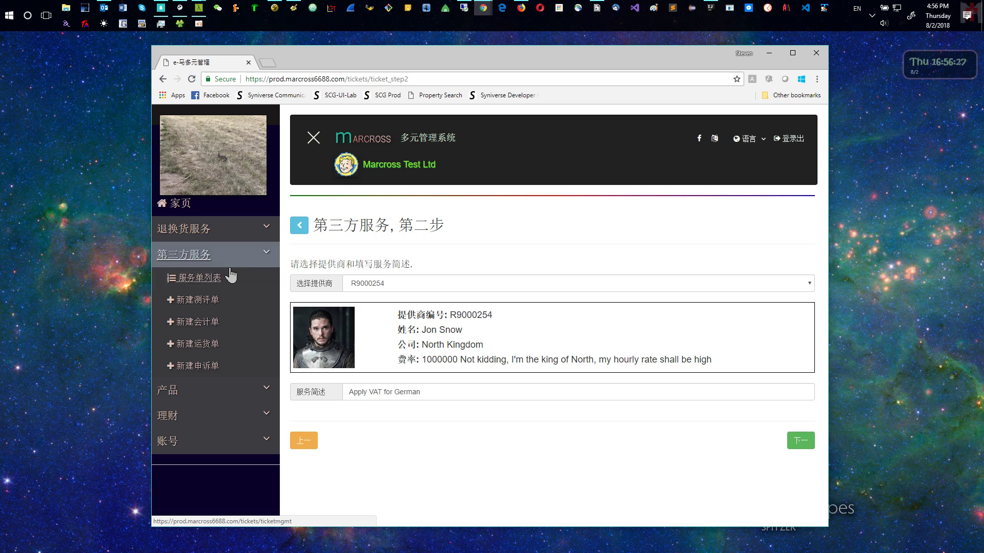
pyautogui.click(219, 279)
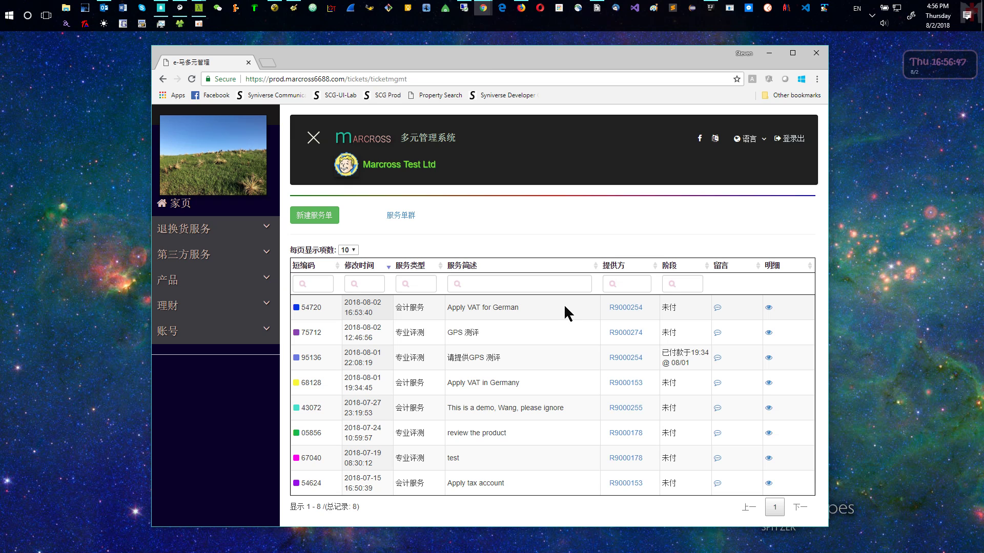
pyautogui.click(769, 308)
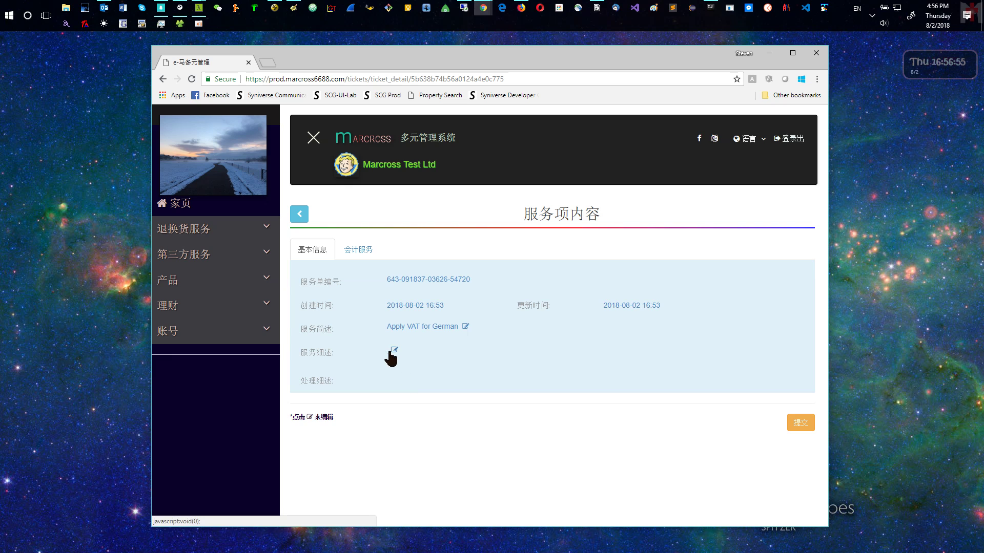
# - Set the ticket's detailed service description (服务细述) to "Please help us on VAT"
pyautogui.click(393, 353)
pyautogui.write('Please ')
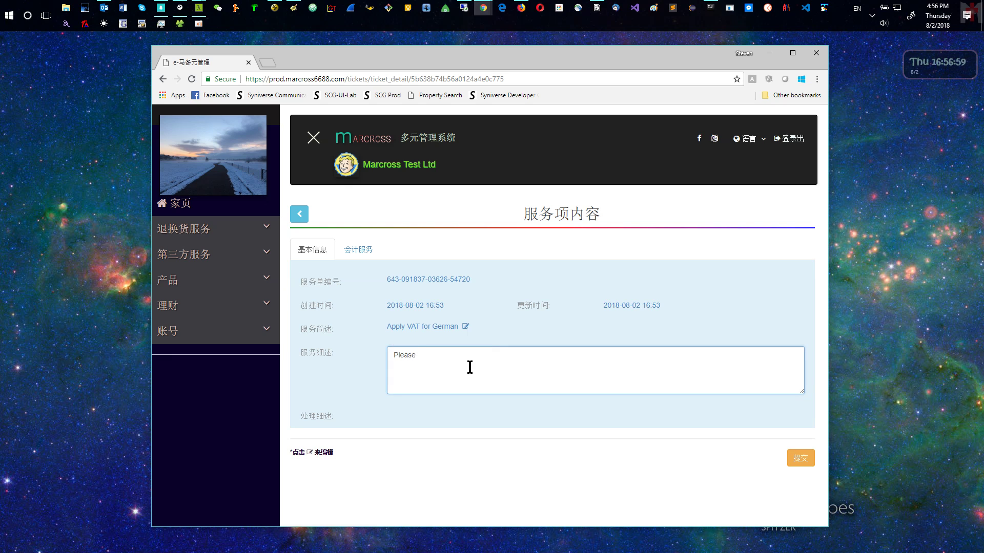
pyautogui.write('help us on VAT')
pyautogui.click(359, 354)
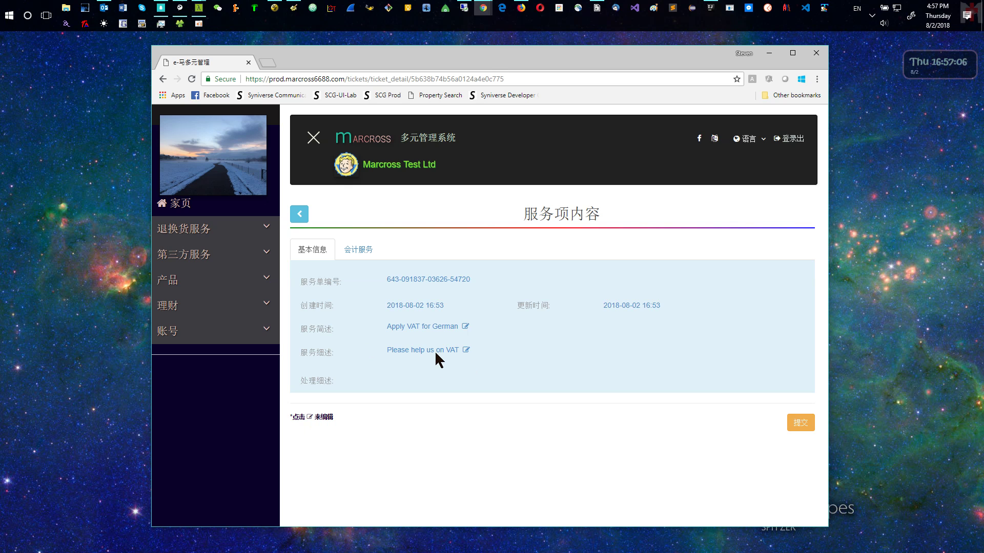
# - Open the ticket's accounting service section (会计服务) and view the assigned provider's contact details
pyautogui.click(357, 251)
pyautogui.scroll(-4, 719, 368)
pyautogui.scroll(5, 720, 368)
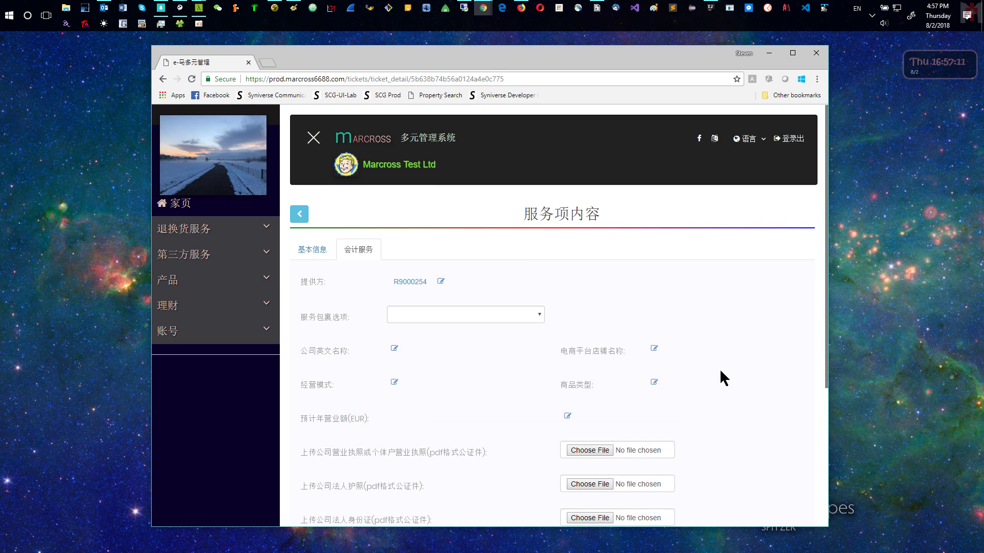
pyautogui.click(411, 285)
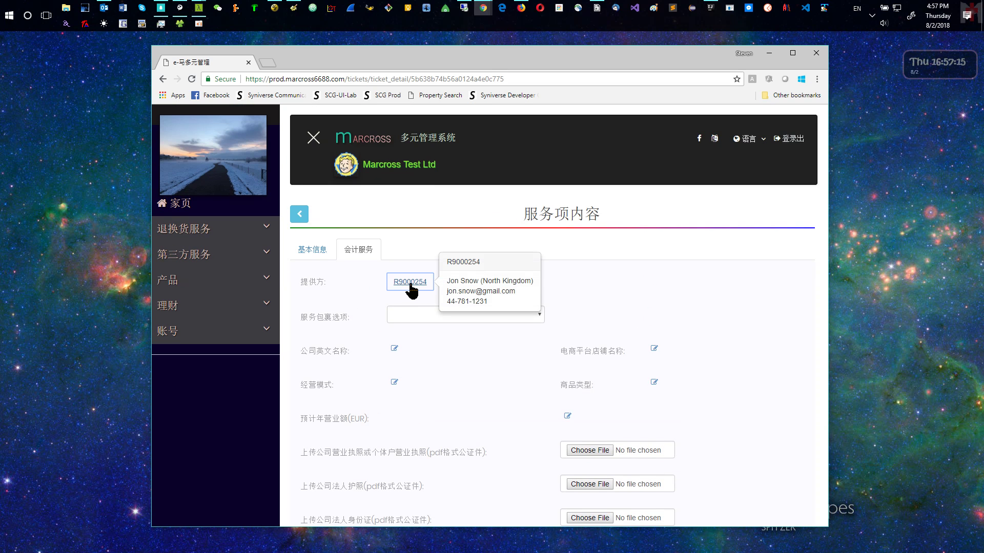
pyautogui.click(649, 291)
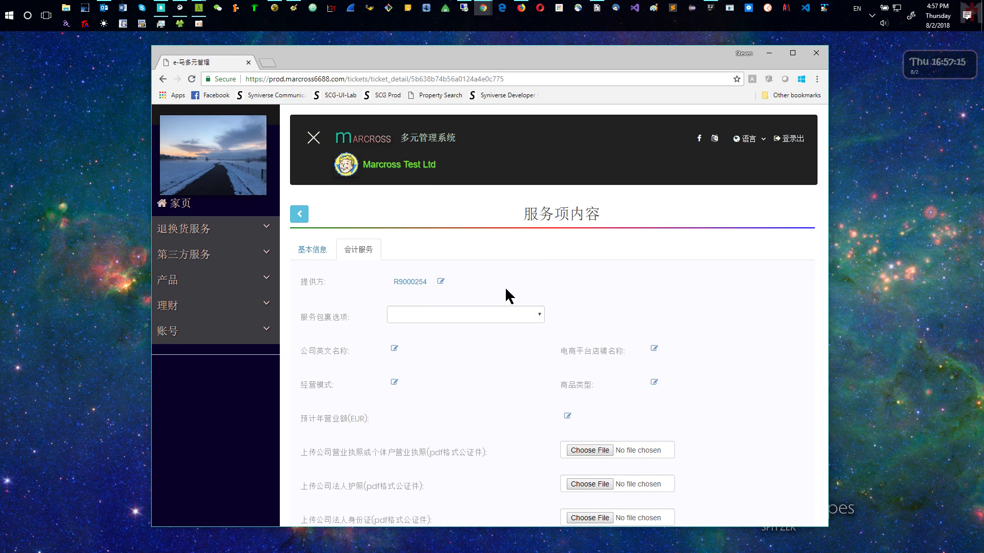
# - Examine the provider change dialog (更换服务商) for the ticket and close it without choosing another provider
pyautogui.click(440, 283)
pyautogui.click(556, 276)
pyautogui.click(555, 278)
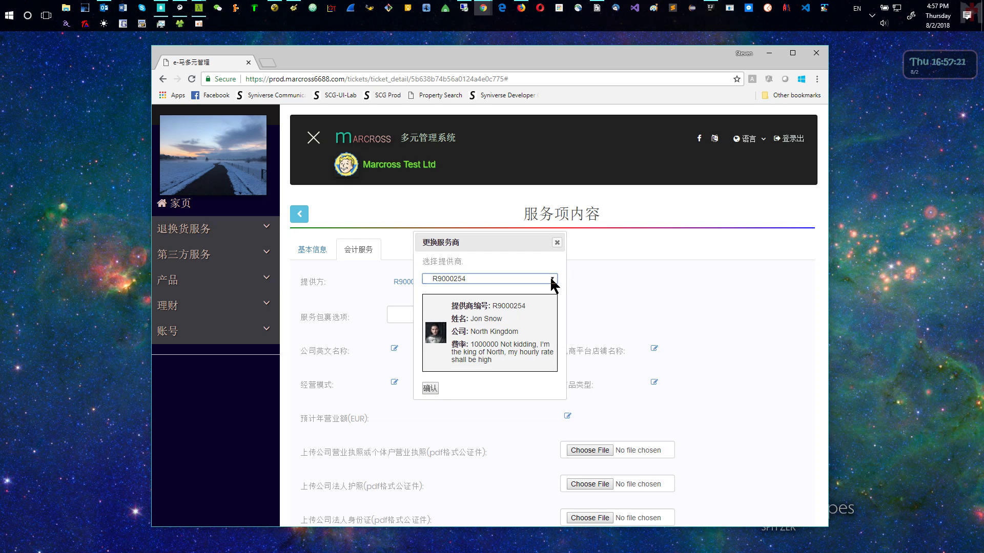
pyautogui.click(676, 310)
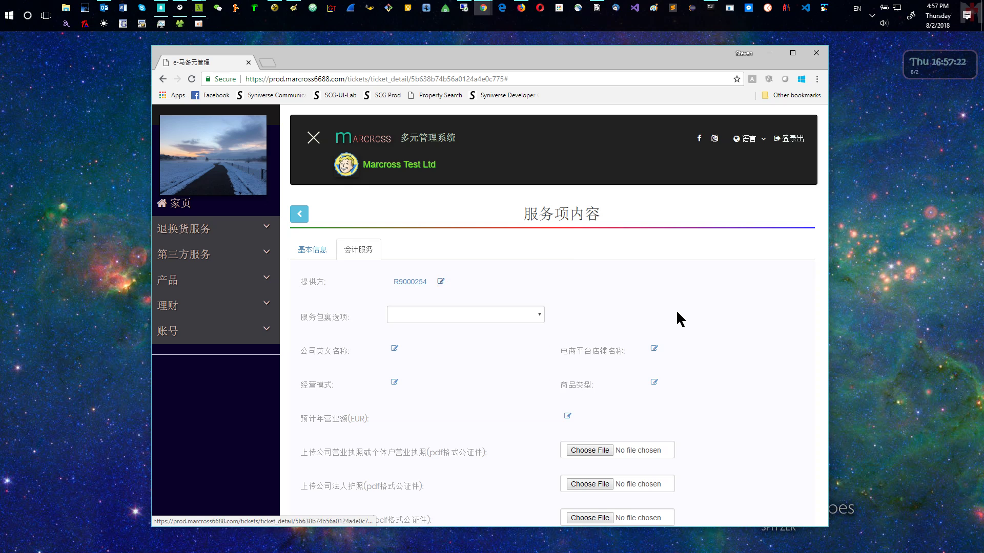
# - Set the service package to "VAT Application + 6 Month Services EUR:1100"
pyautogui.scroll(-2, 675, 310)
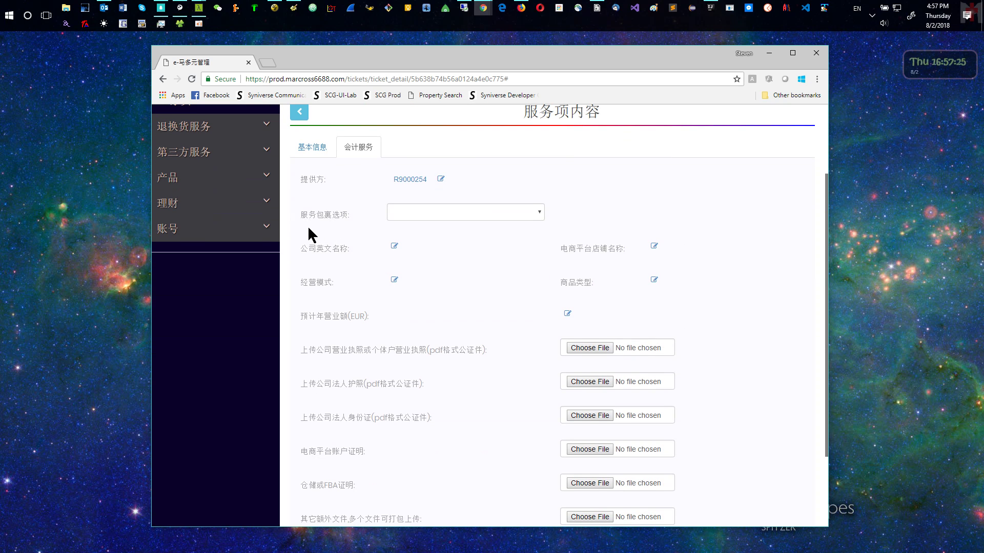
pyautogui.click(537, 212)
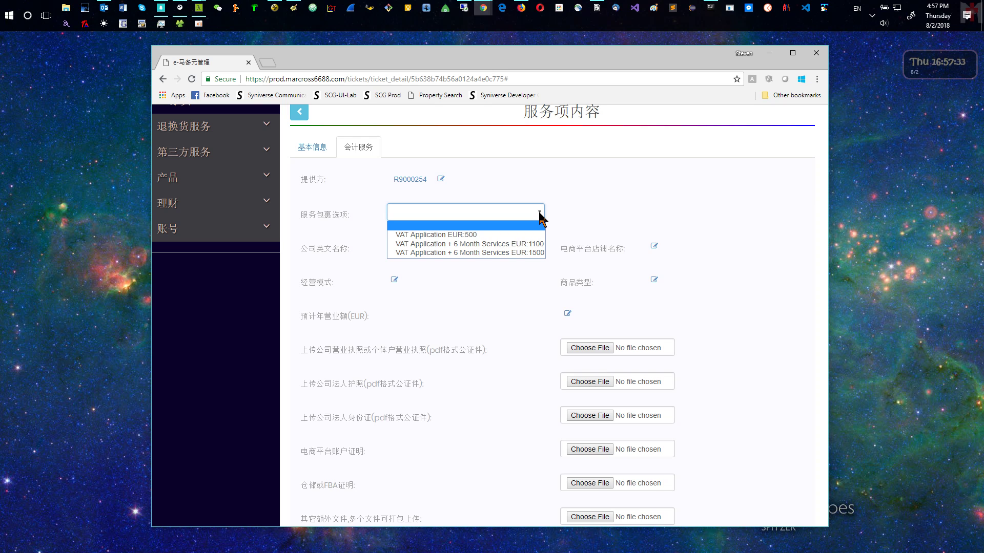
pyautogui.click(466, 245)
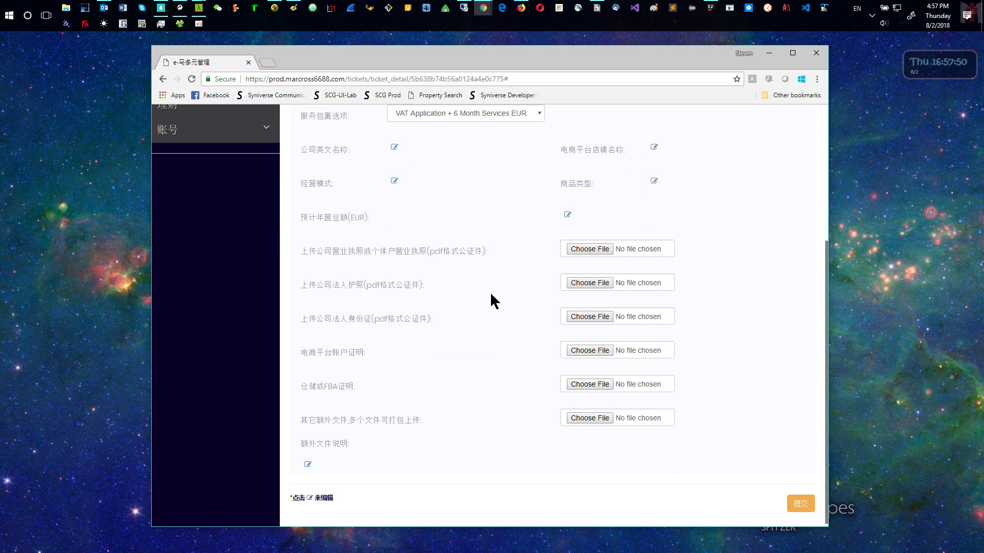
# - Set the company's English name to "Marcross Test Ltd" and the e-commerce store name to "mc_prod"
pyautogui.scroll(-1, 493, 320)
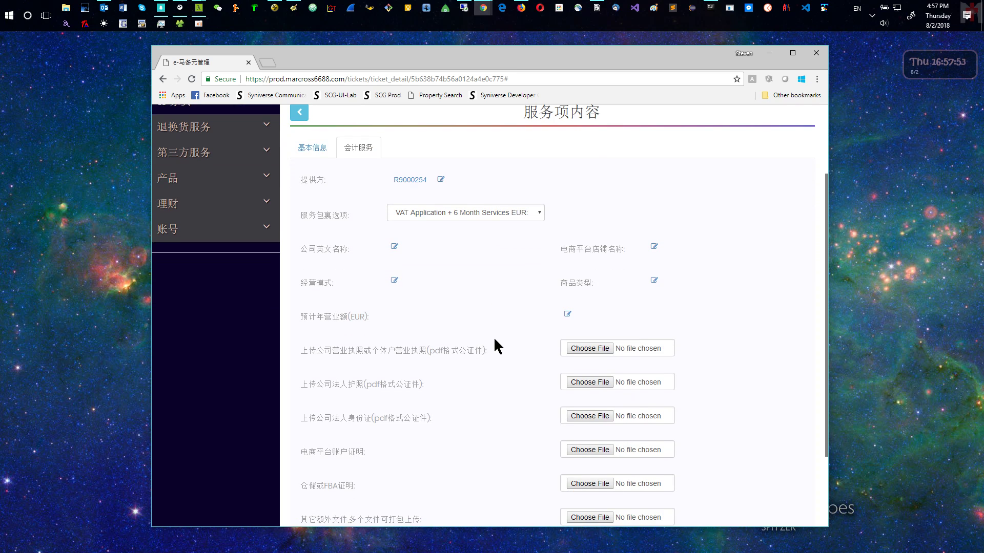
pyautogui.click(393, 246)
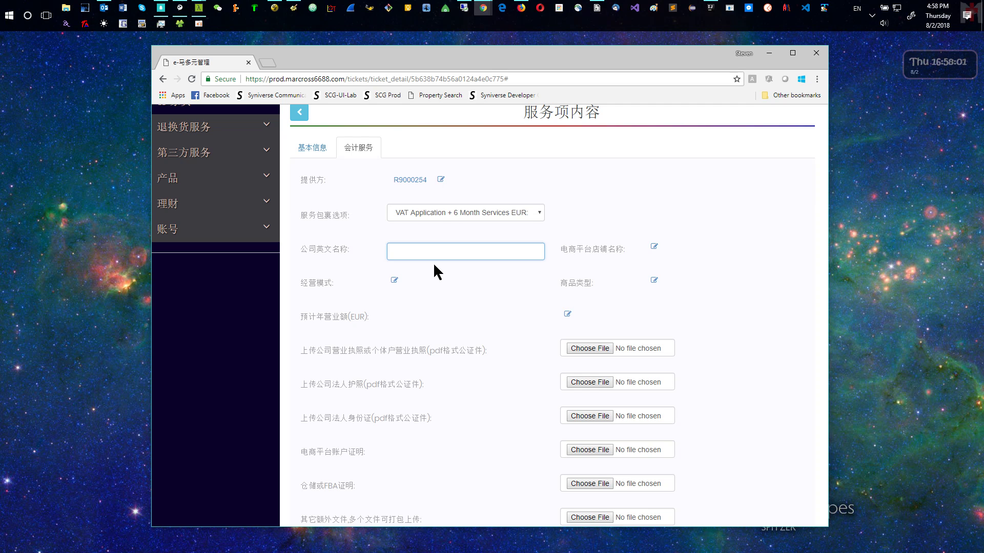
pyautogui.write('Marcrosss Test Ltd')
pyautogui.click(709, 211)
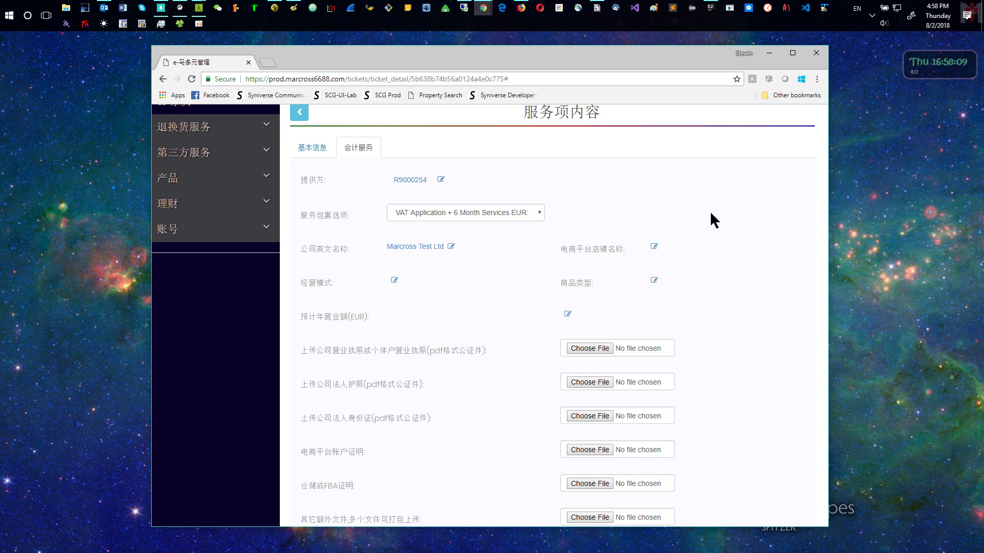
pyautogui.click(654, 248)
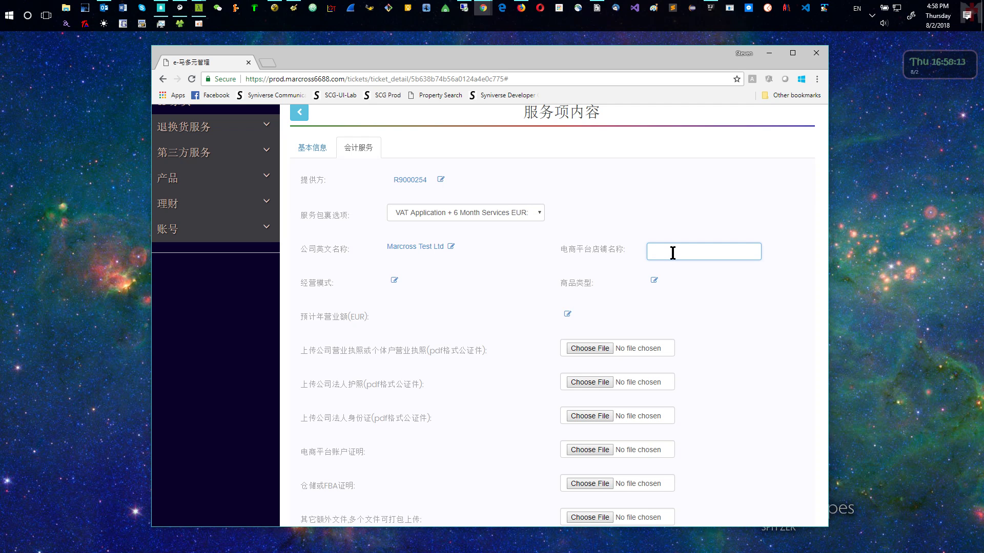
pyautogui.write('mc_prod')
pyautogui.press('Return')
# - Set the business model (经营模式) to "Online sale" and the product type (商品类型) to "Shoes, pants"
pyautogui.click(395, 280)
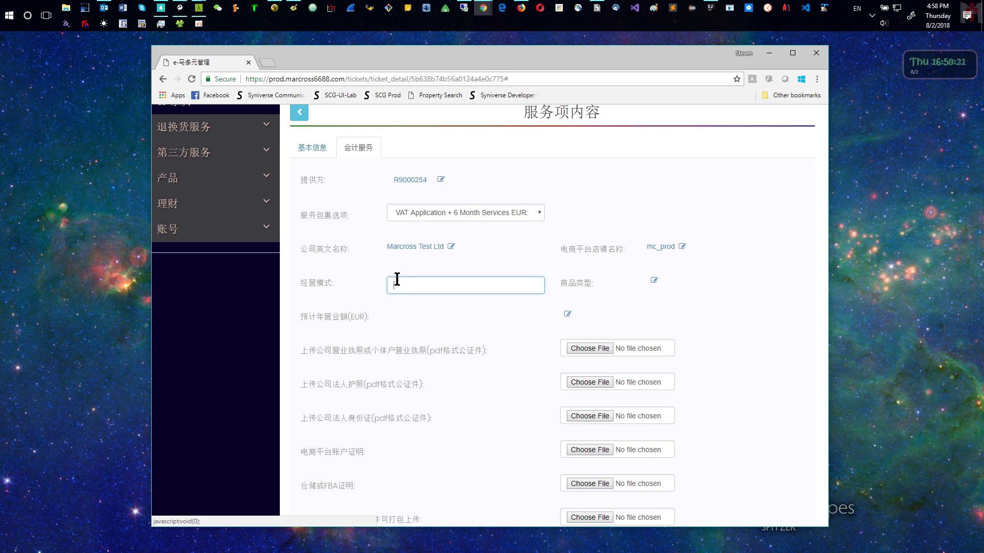
pyautogui.write('O')
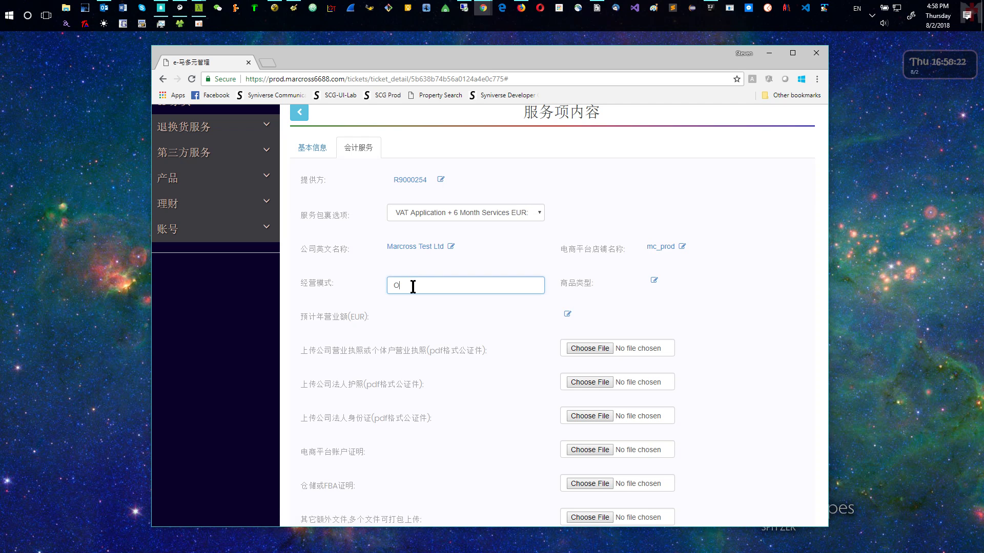
pyautogui.write('nline sale')
pyautogui.press('Return')
pyautogui.click(654, 281)
pyautogui.write('Shoes')
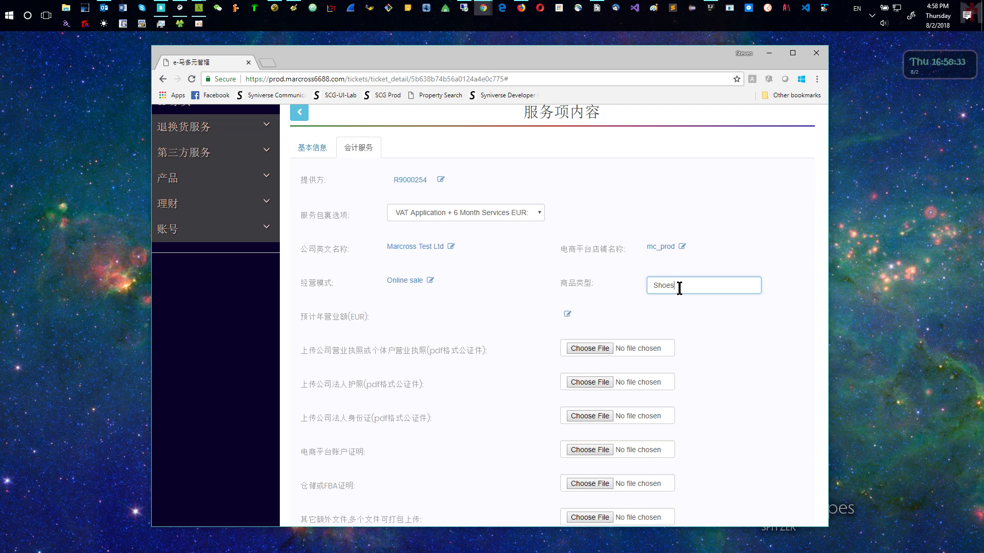
pyautogui.write(', Pants')
pyautogui.click(486, 306)
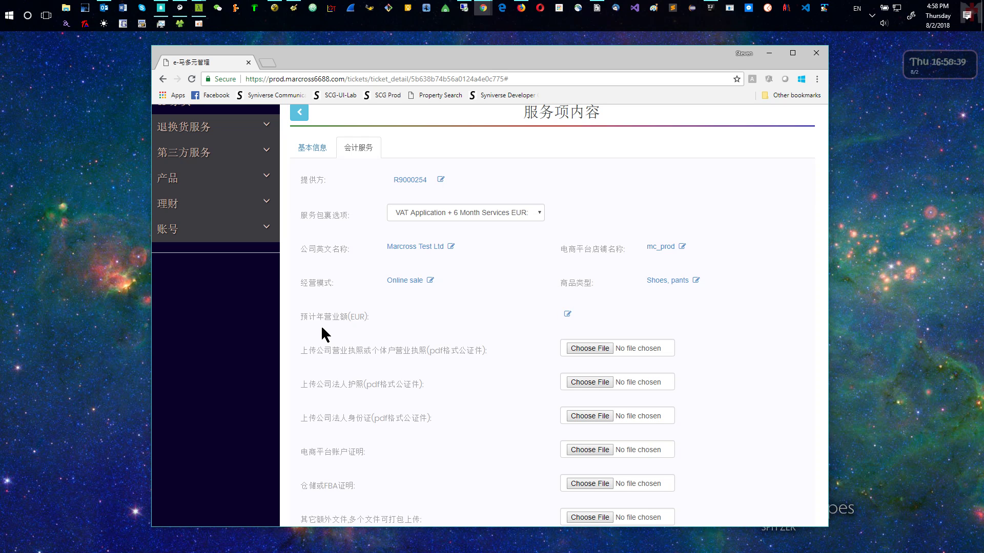
# - Set the estimated annual turnover (预计年营业额) to 100,000 EUR
pyautogui.click(566, 314)
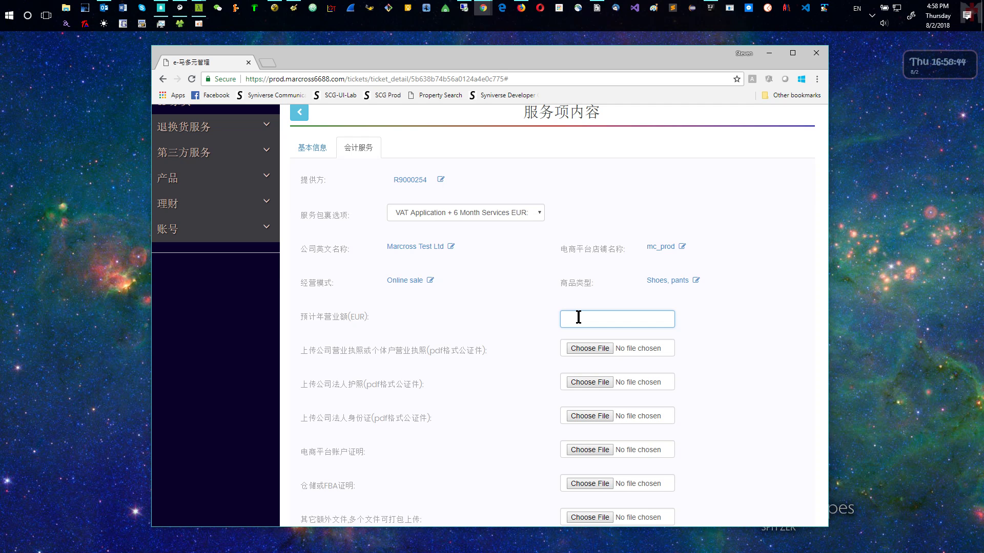
pyautogui.write('1')
pyautogui.write('00,000')
pyautogui.press('Return')
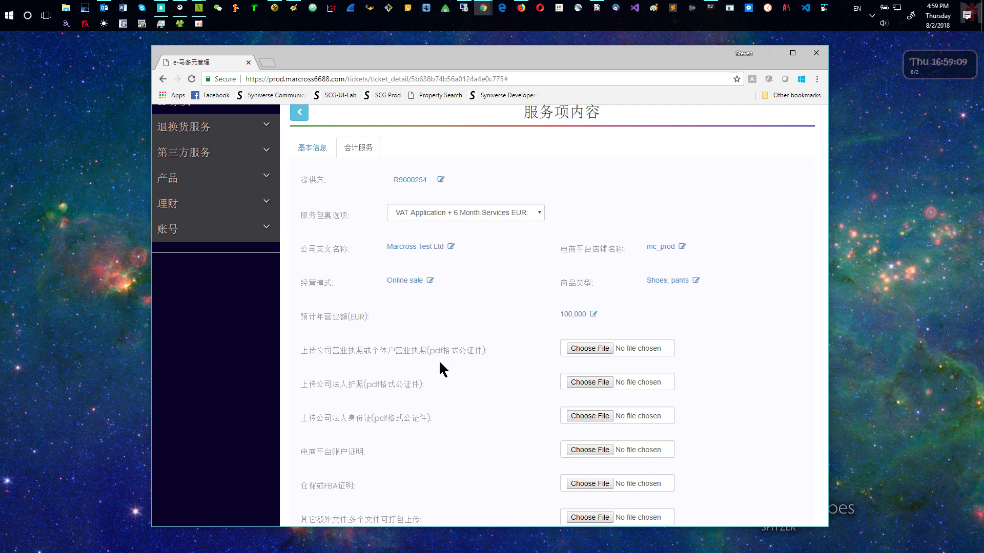
# - Leave the additional file description (额外文件说明) empty and submit the accounting service ticket
pyautogui.scroll(-3, 687, 365)
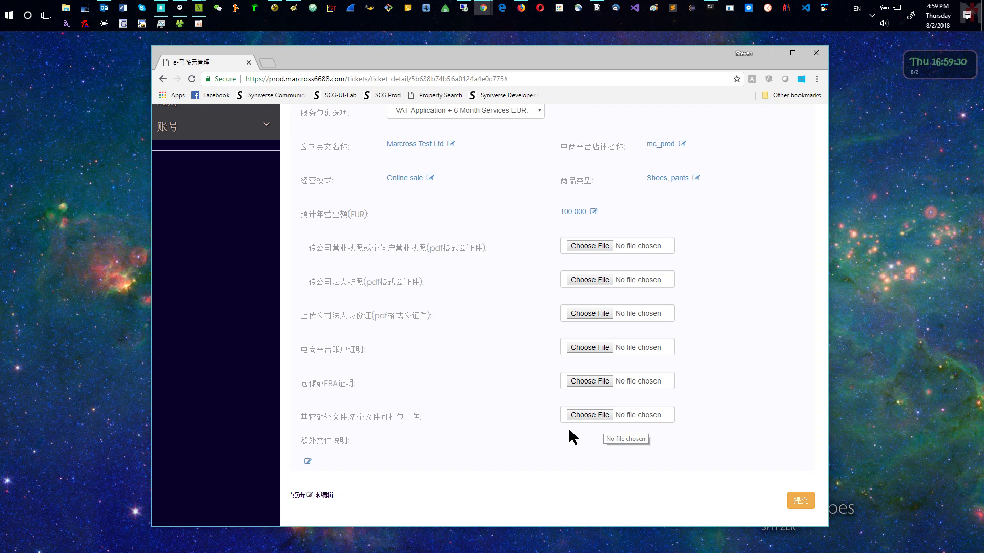
pyautogui.click(307, 462)
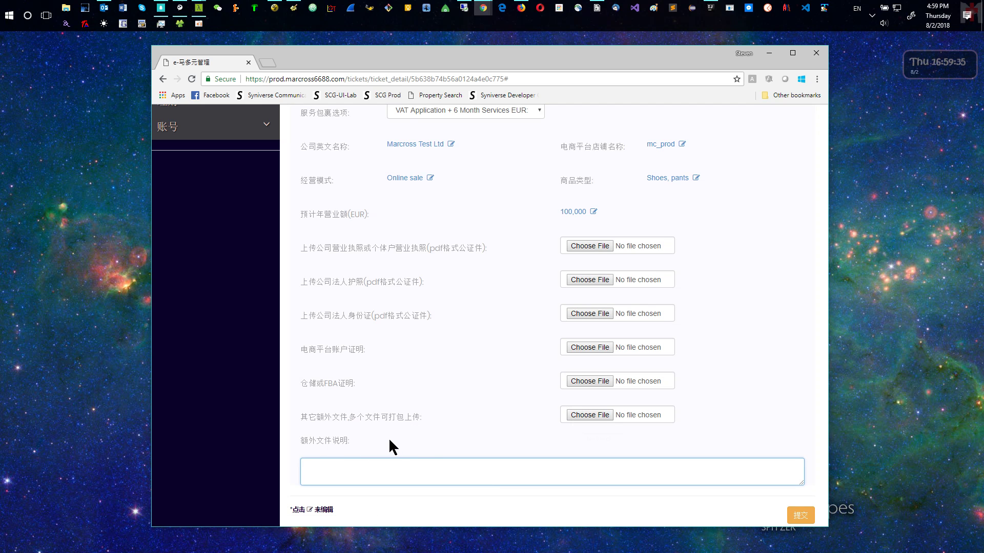
pyautogui.click(433, 435)
pyautogui.scroll(4, 515, 361)
pyautogui.scroll(-4, 517, 369)
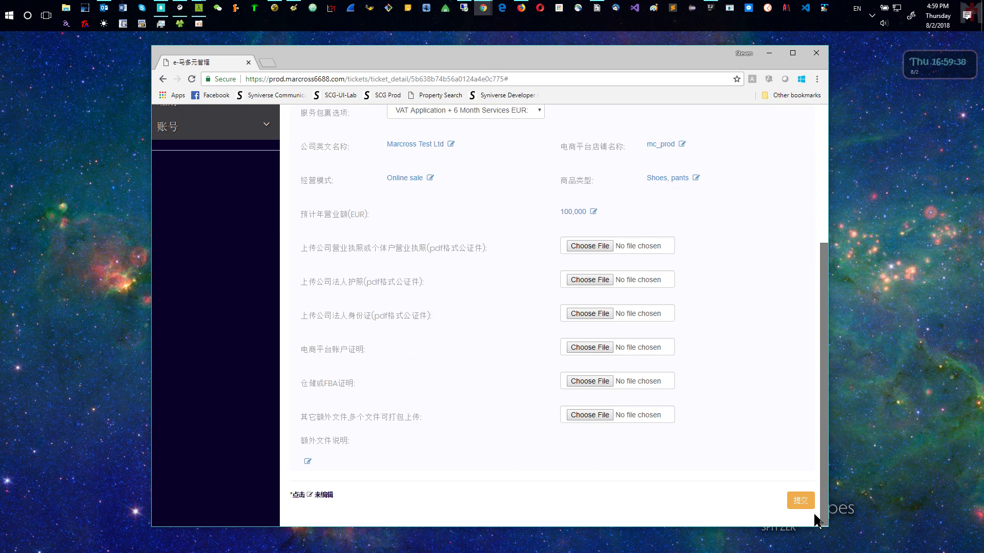
pyautogui.click(800, 500)
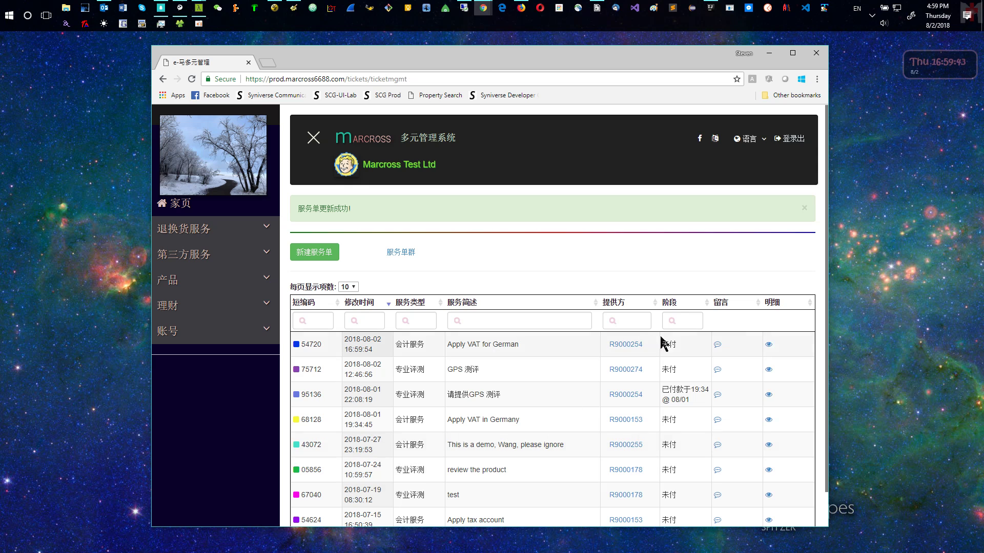
# - Reopen the "Apply VAT for German" ticket and check its accounting service (会计服务) and basic information (基本信息) sections
pyautogui.click(769, 351)
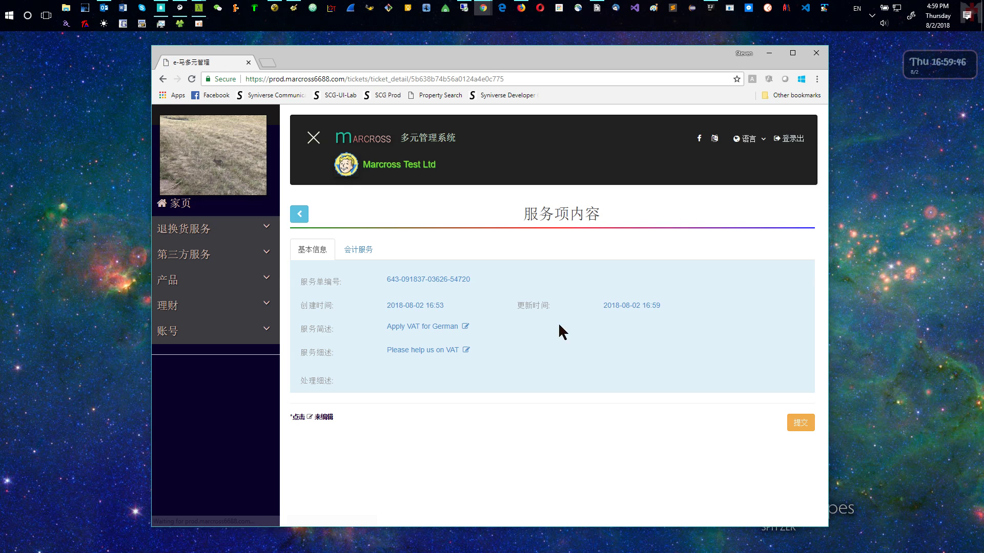
pyautogui.click(366, 250)
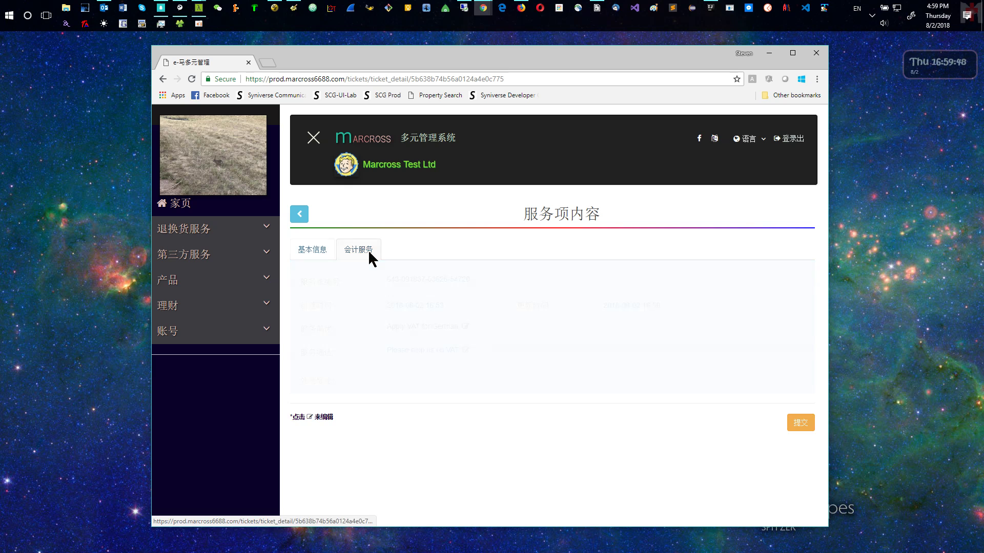
pyautogui.click(321, 252)
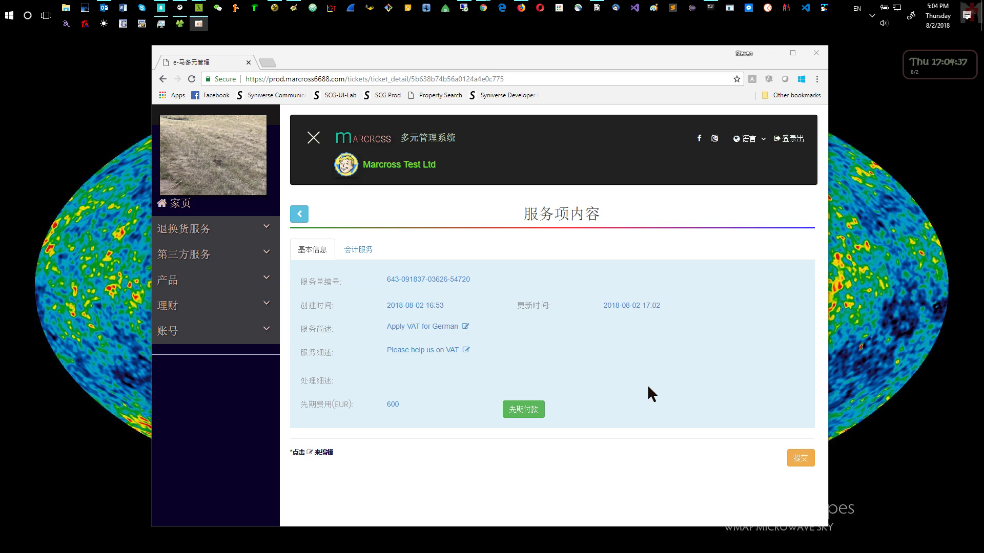
# - Start the upfront payment (先期付款) of the ticket and submit it with WeChat Pay (微信支付) as the payment method
pyautogui.click(571, 408)
pyautogui.click(522, 412)
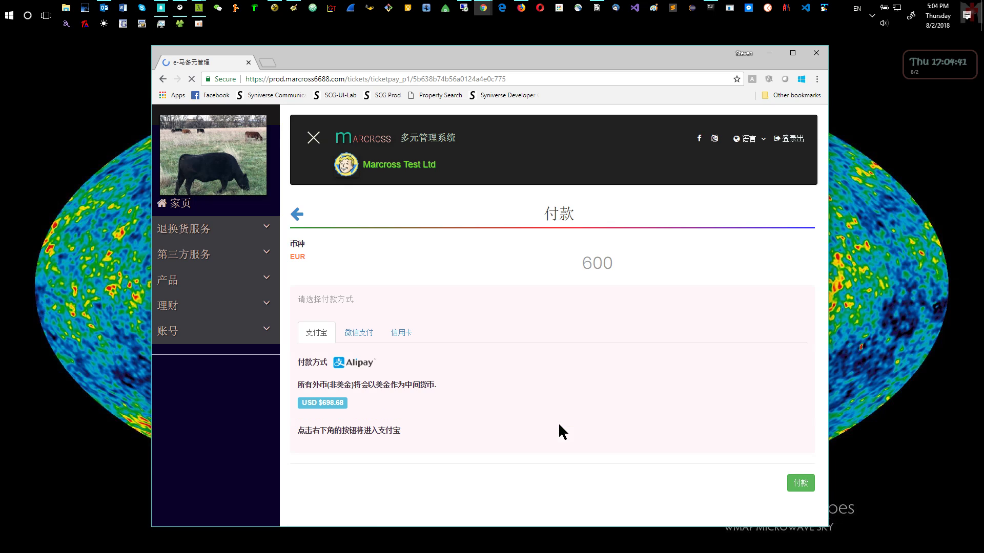
pyautogui.click(359, 333)
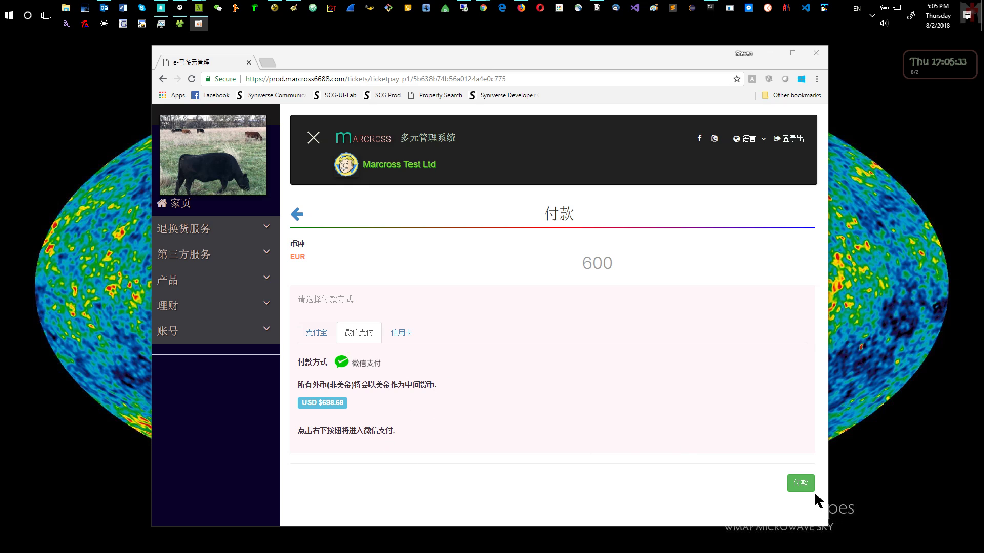
pyautogui.click(798, 489)
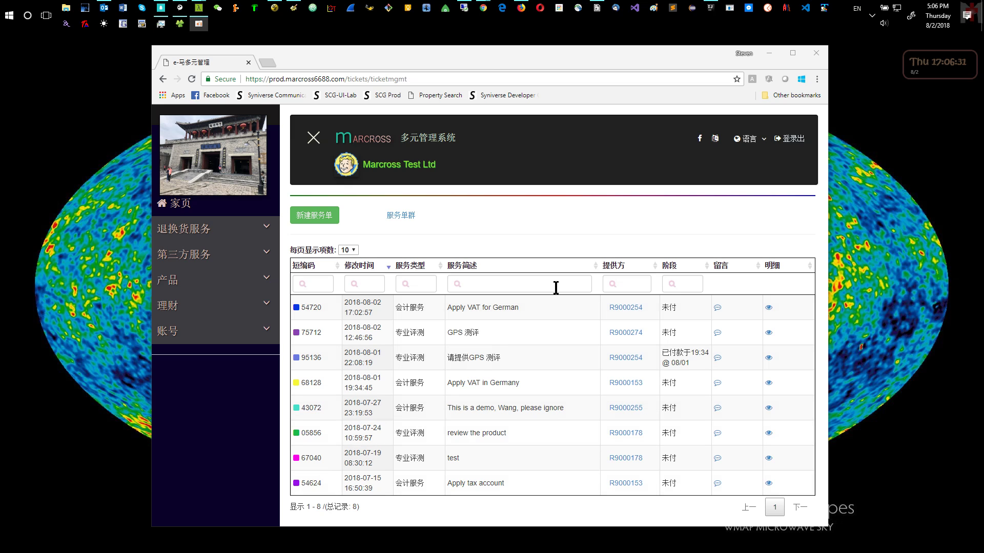
# - Open the service fee payment (付费) from the reloaded details of the "Apply VAT for German" ticket
pyautogui.click(768, 309)
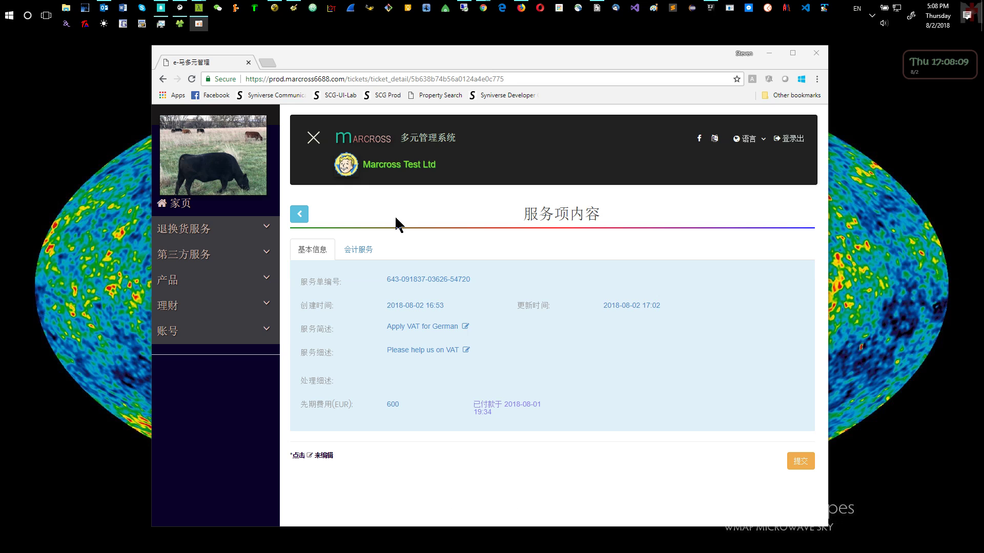
pyautogui.click(191, 79)
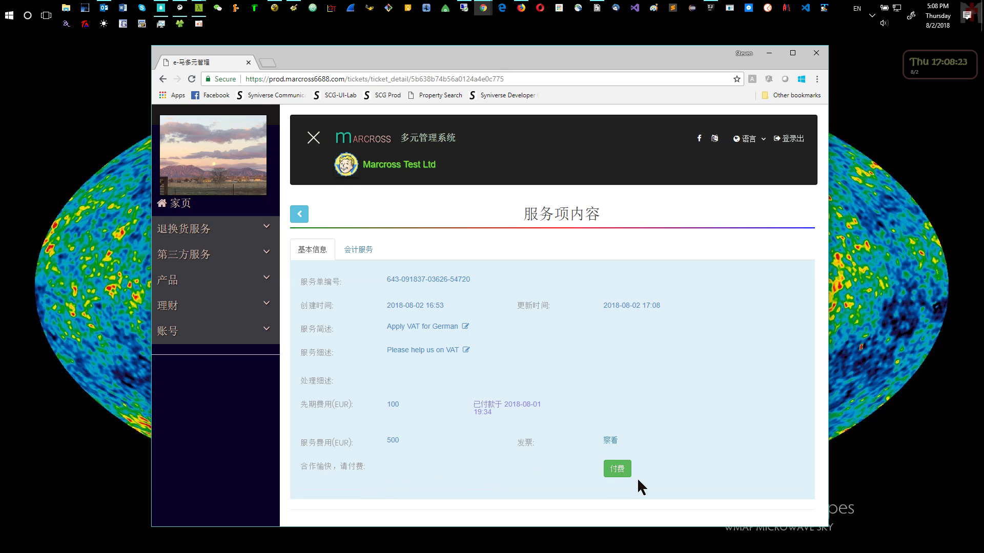
pyautogui.click(617, 475)
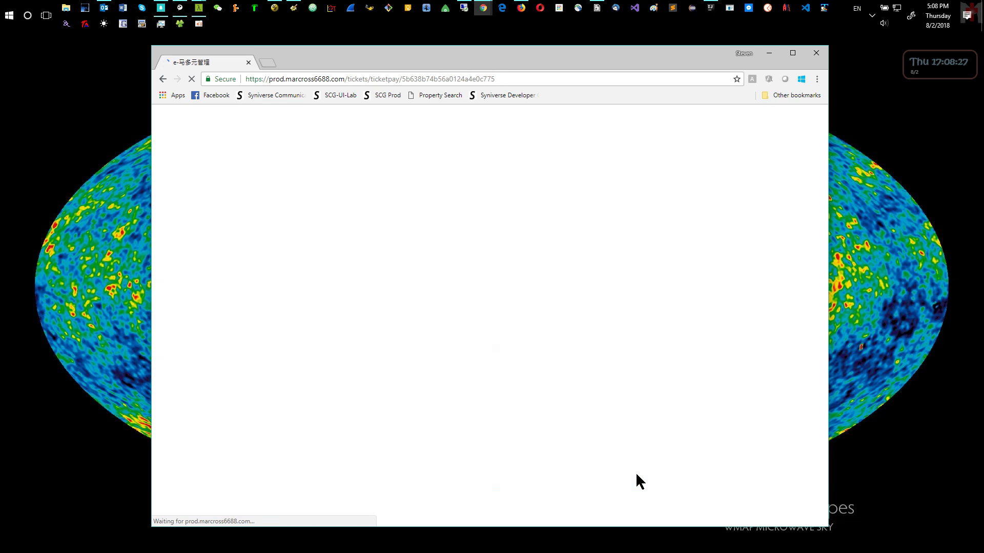
# - Look through the WeChat Pay, credit card and Alipay payment options for the service fee
pyautogui.click(357, 332)
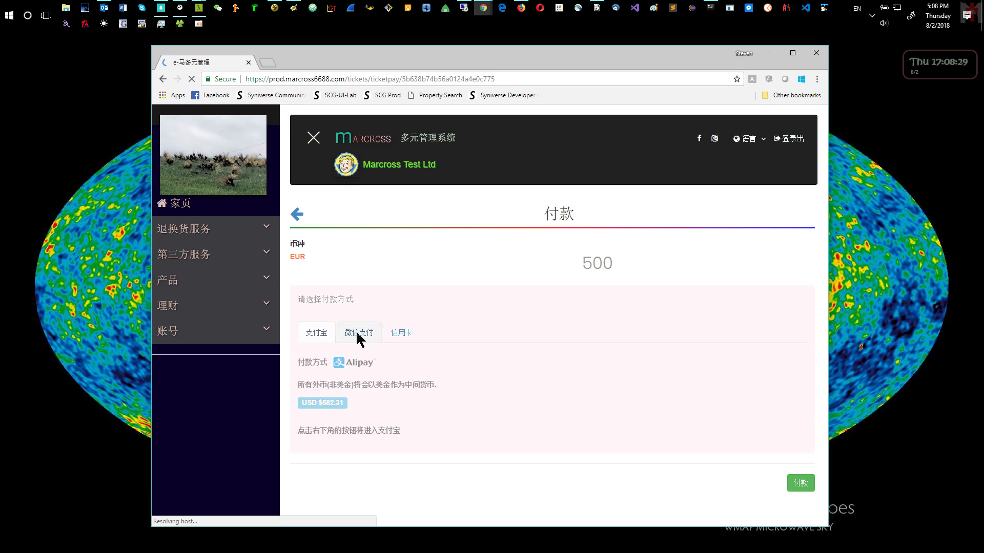
pyautogui.click(416, 334)
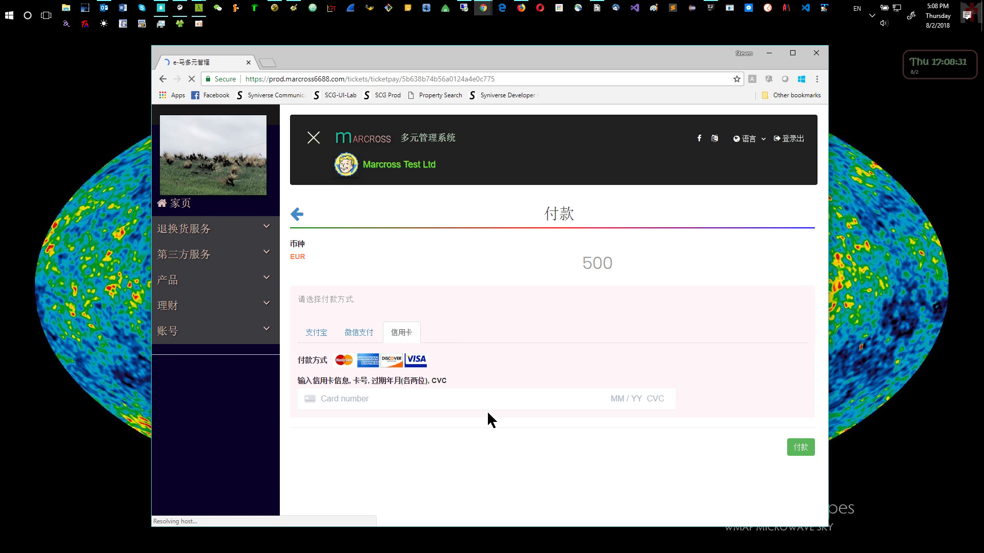
pyautogui.click(313, 332)
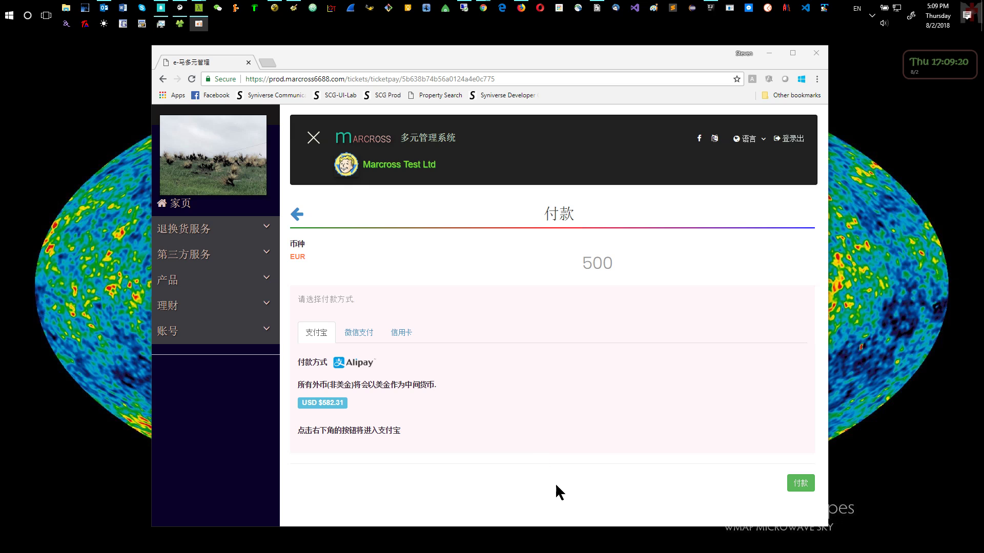
# - Submit the service fee payment with WeChat Pay (微信支付) and return from the QR code page to the ticket list
pyautogui.click(371, 333)
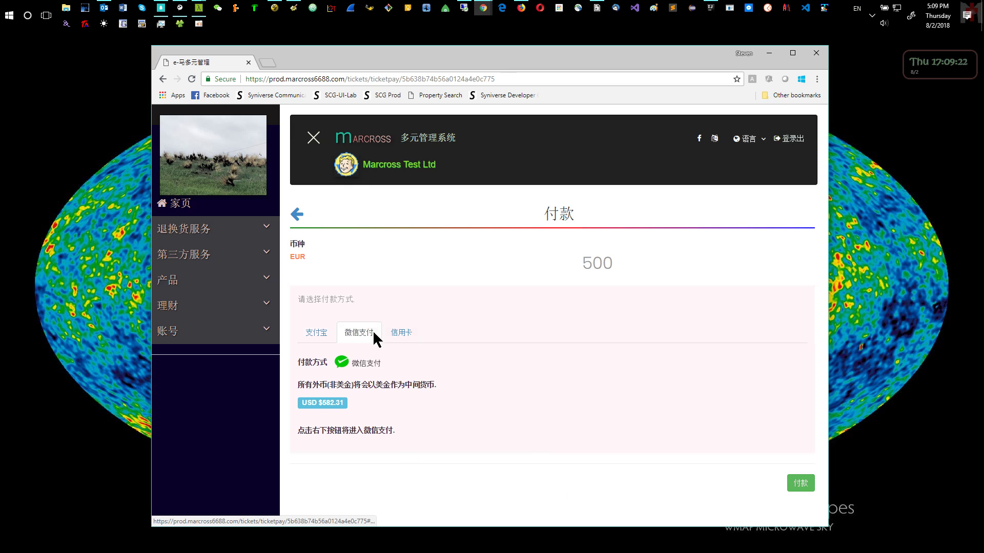
pyautogui.click(800, 485)
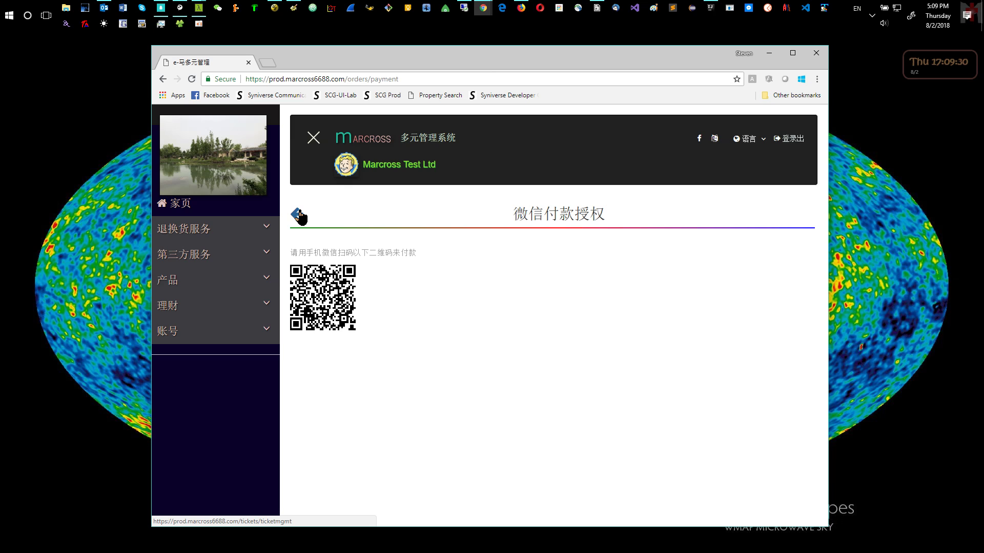
pyautogui.click(299, 217)
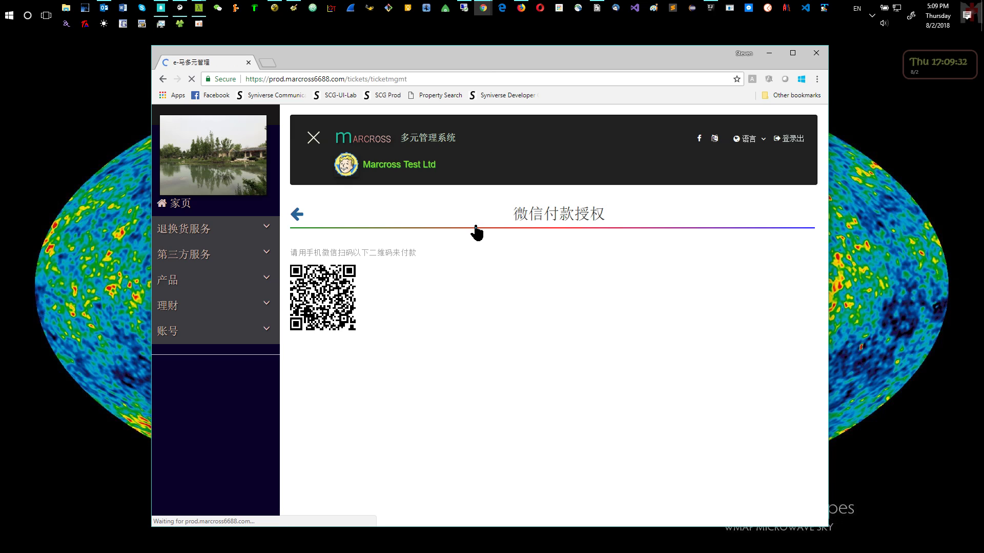